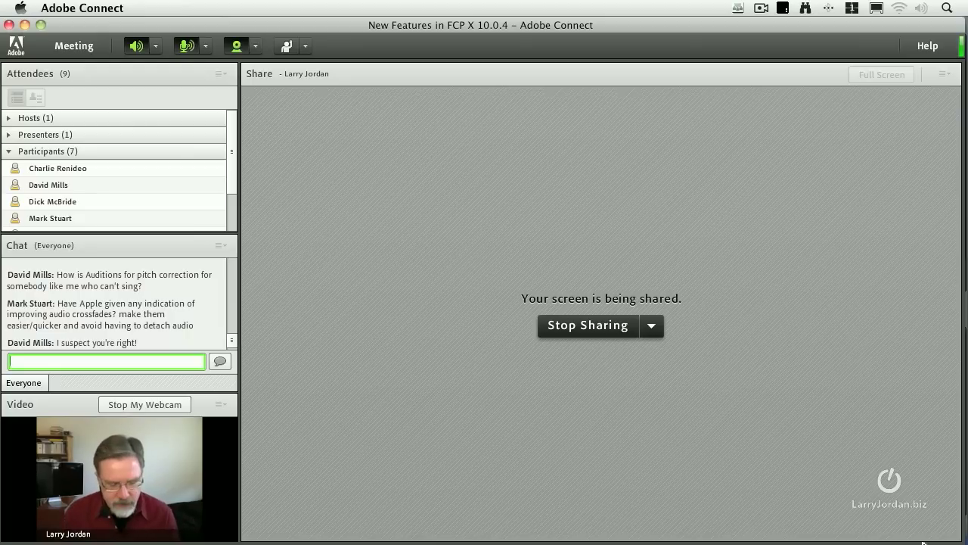
# Expand the selected multicam clips' audio so it shows beneath their video.
pyautogui.click(284, 398)
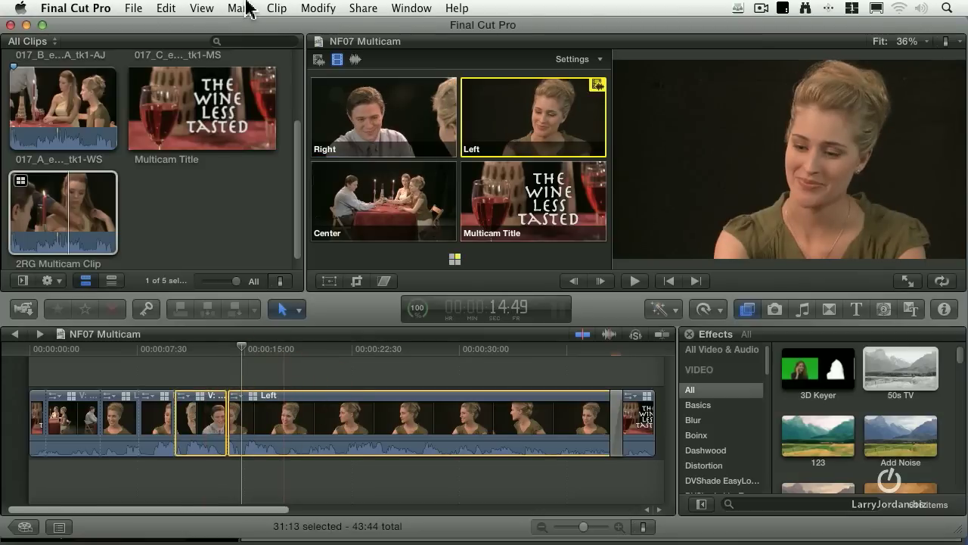
pyautogui.click(278, 8)
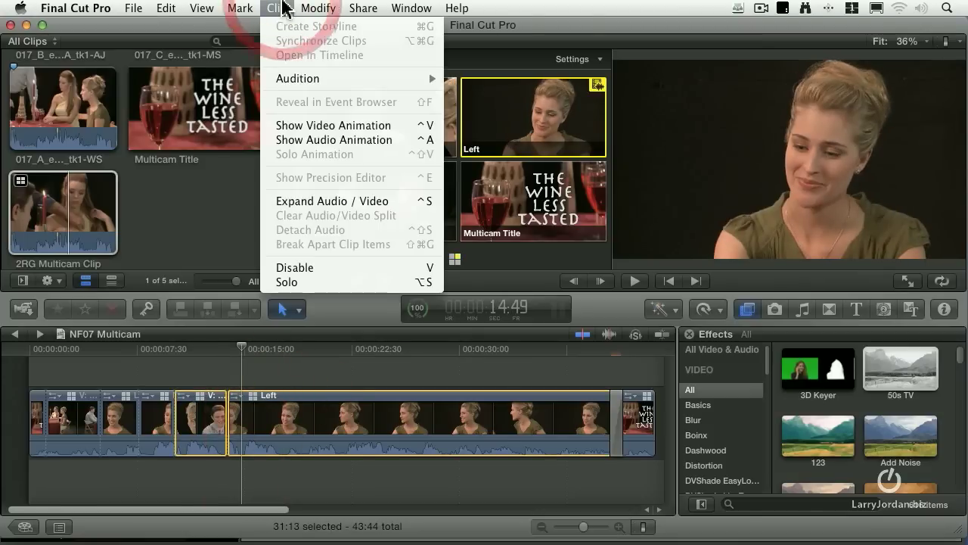
pyautogui.click(352, 202)
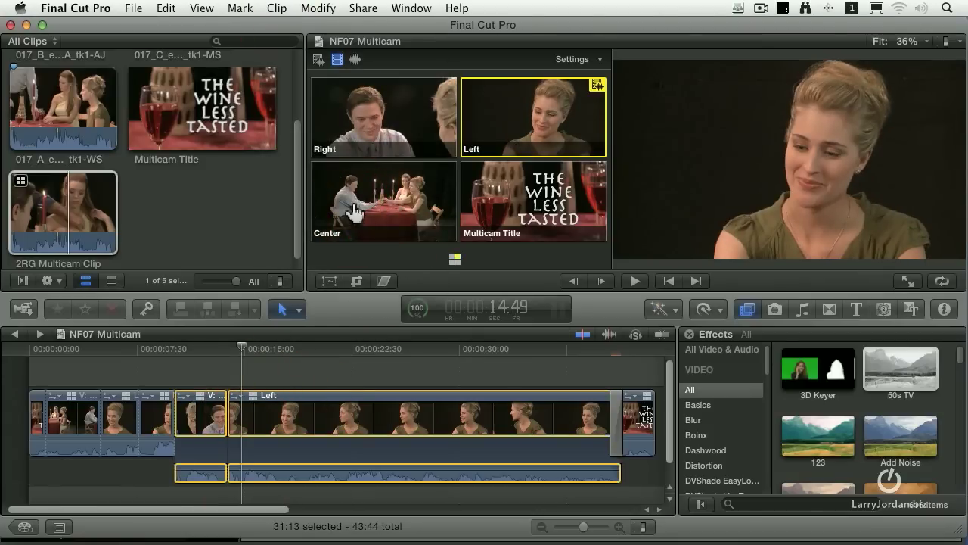
# Zoom the timeline in around the cut between the Right and Left angles.
pyautogui.click(228, 349)
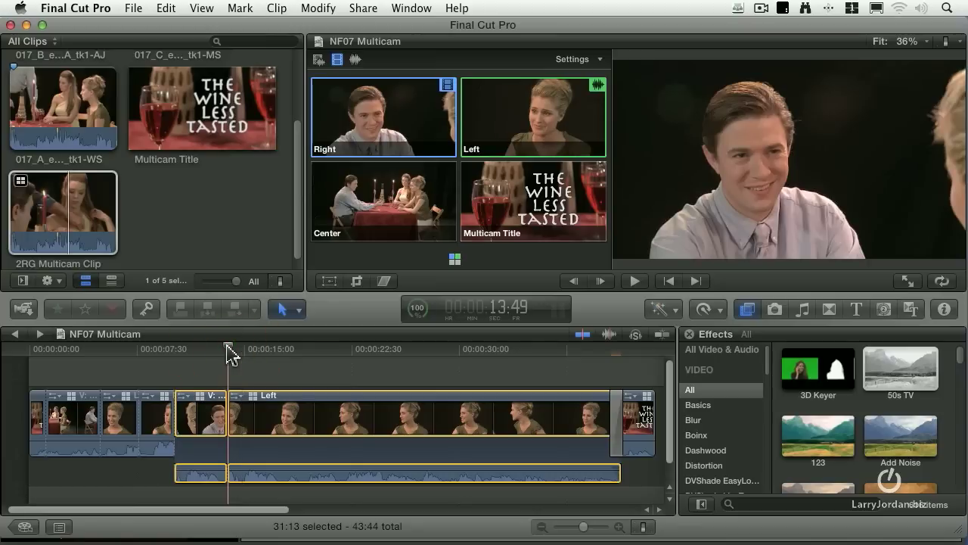
pyautogui.press('super+equal')
pyautogui.press('super+equal')
pyautogui.press('super+equal')
pyautogui.press('super+equal')
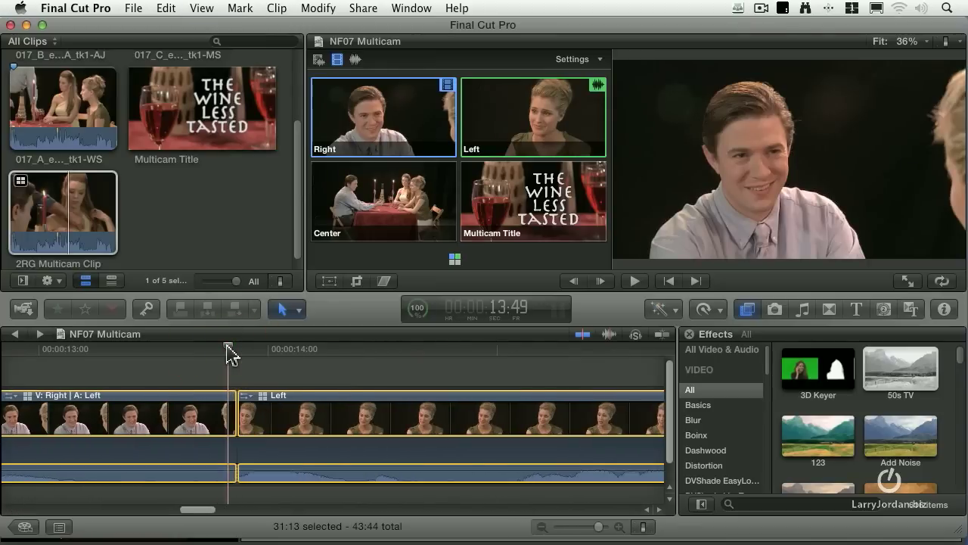
pyautogui.click(322, 501)
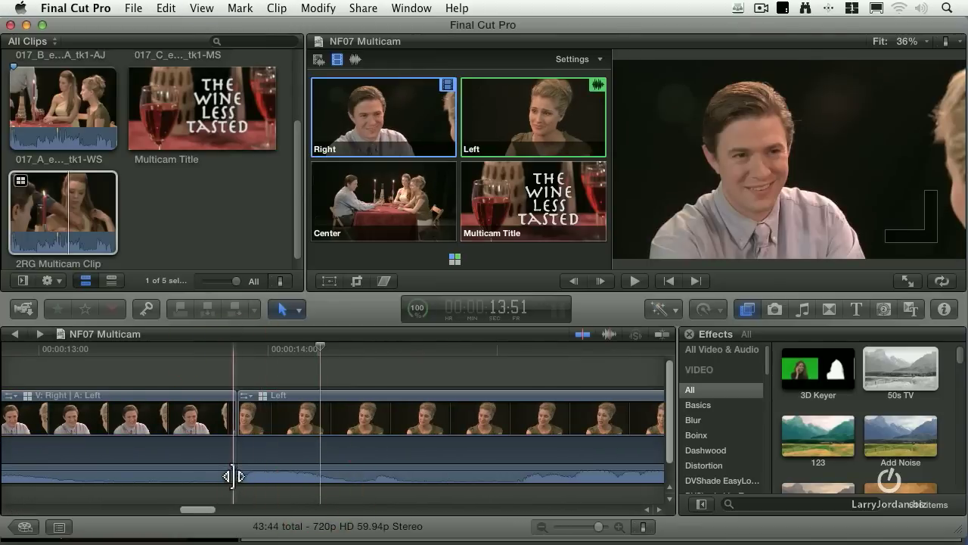
# Extend the Right audio past the cut, start the Left audio earlier, and stretch the fade across the overlap.
pyautogui.moveTo(233, 475); pyautogui.dragTo(312, 474)
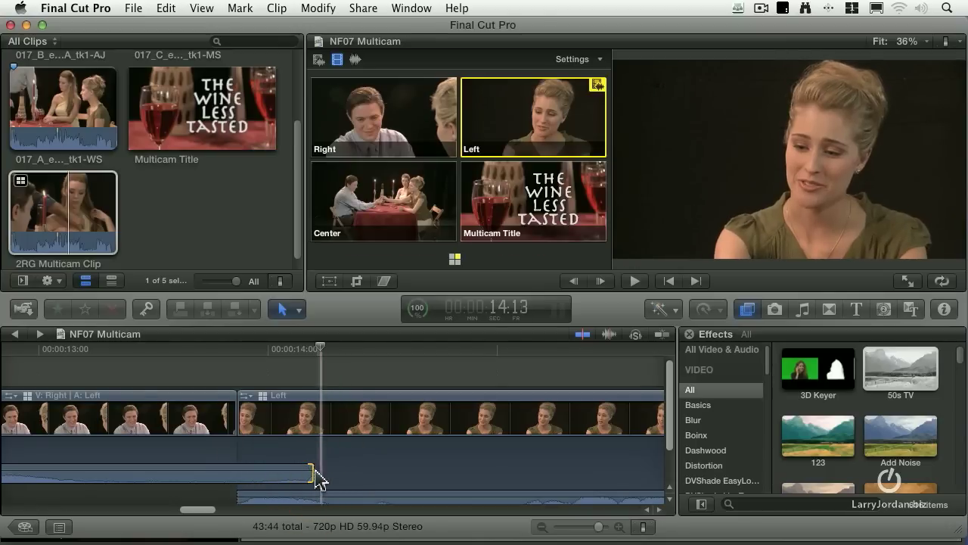
pyautogui.moveTo(307, 472)
pyautogui.mouseDown()
pyautogui.moveTo(199, 471)
pyautogui.moveTo(339, 471)
pyautogui.moveTo(305, 471)
pyautogui.moveTo(328, 473)
pyautogui.mouseUp()
pyautogui.moveTo(670, 433); pyautogui.dragTo(667, 444)
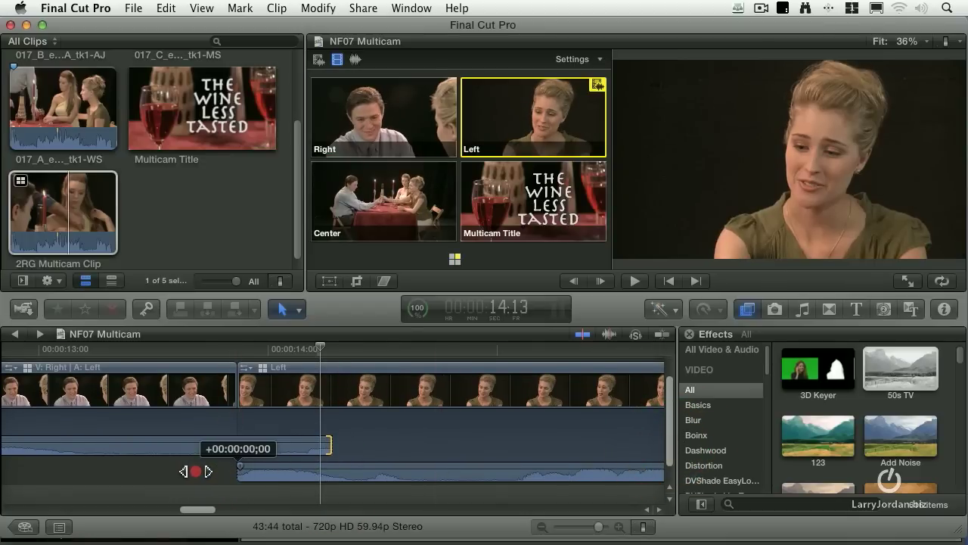
pyautogui.moveTo(238, 469); pyautogui.dragTo(164, 472)
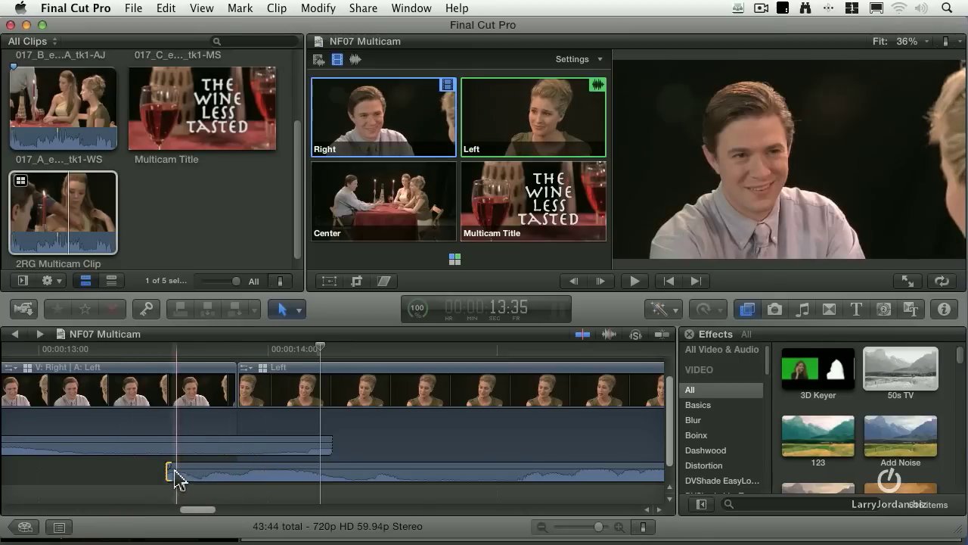
pyautogui.moveTo(168, 467); pyautogui.dragTo(164, 440)
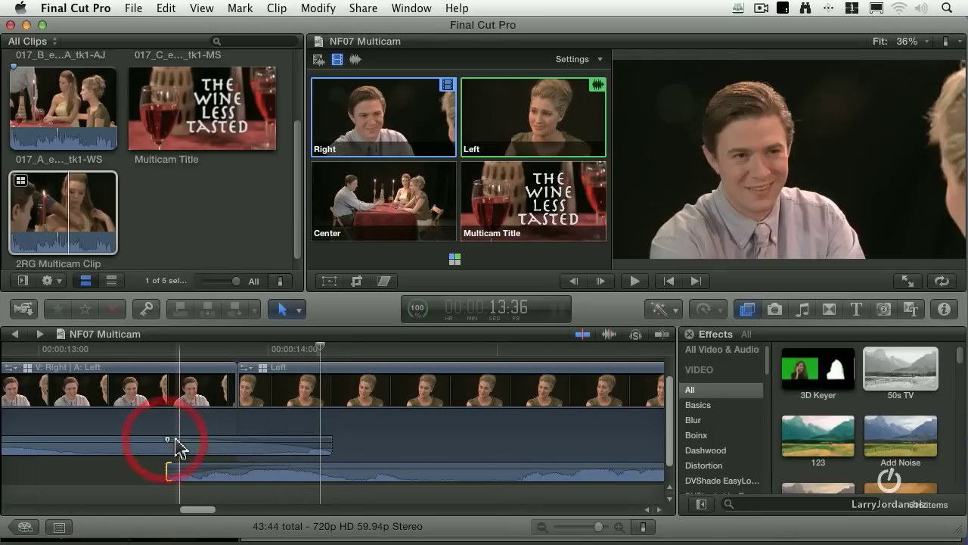
# Switch the overlap's audio fade shape to -3dB.
pyautogui.rightClick(166, 440)
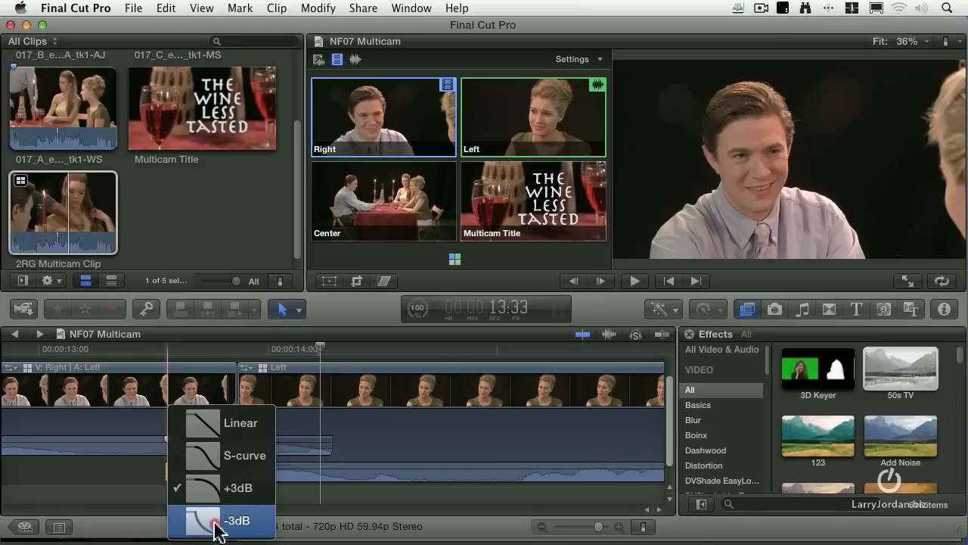
pyautogui.click(257, 528)
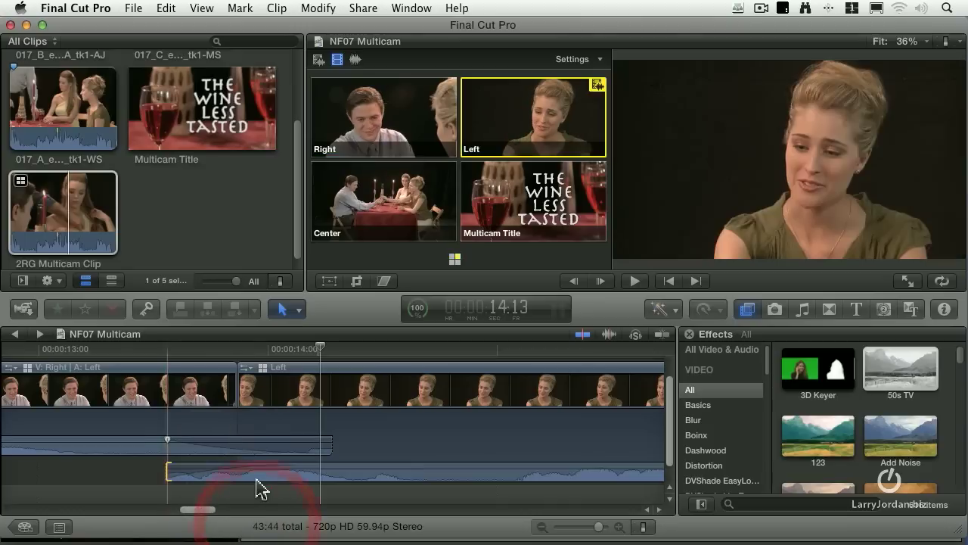
# Make timeline clips taller with filmstrips and waveforms, then scroll down to the lower audio clip.
pyautogui.click(171, 447)
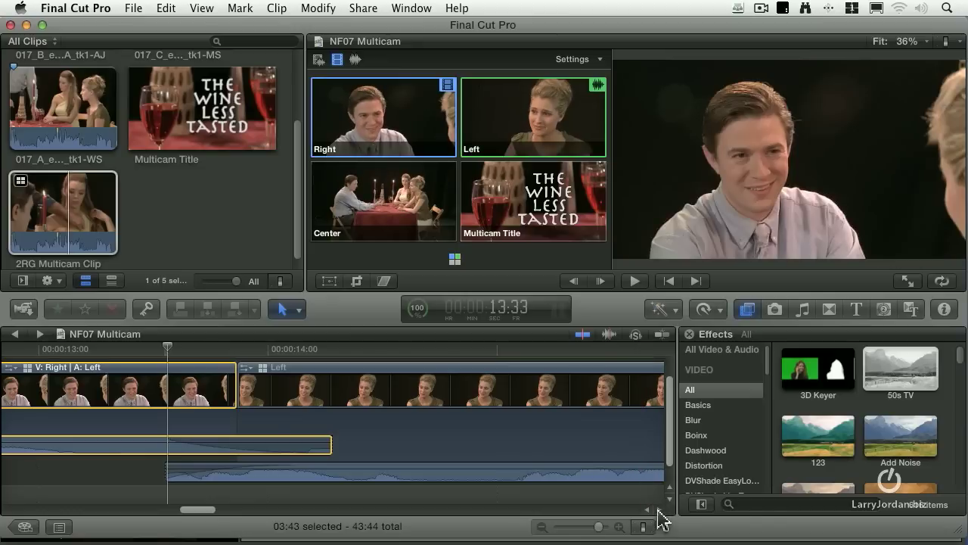
pyautogui.click(642, 527)
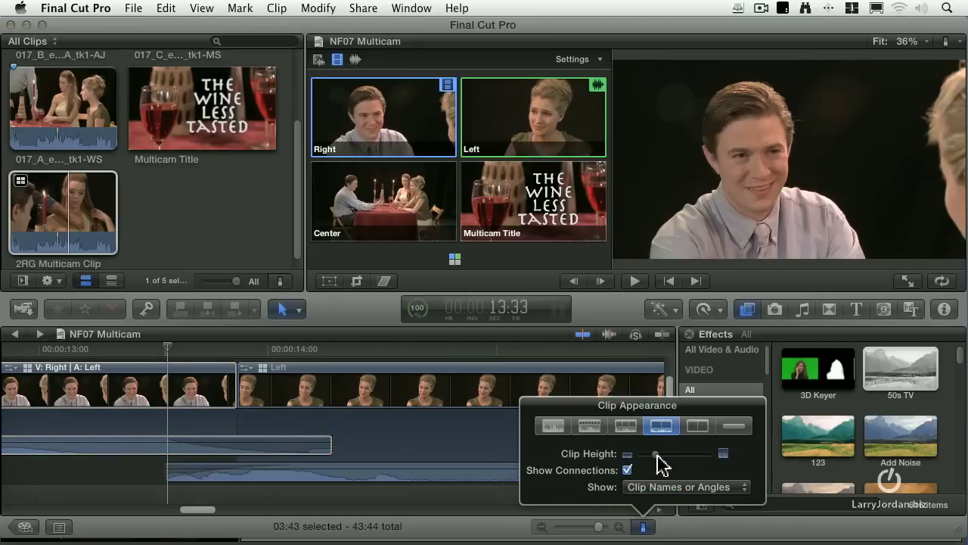
pyautogui.moveTo(658, 452); pyautogui.dragTo(669, 453)
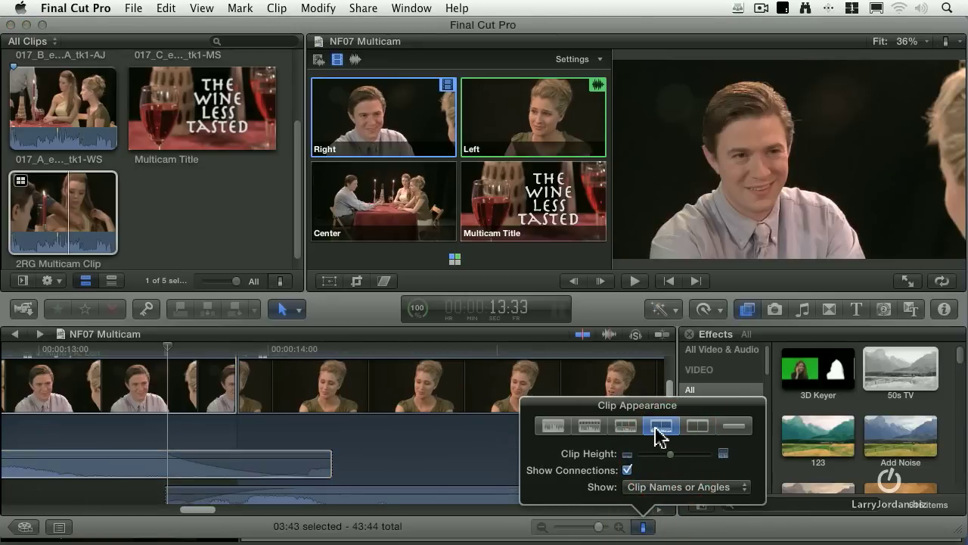
pyautogui.click(592, 428)
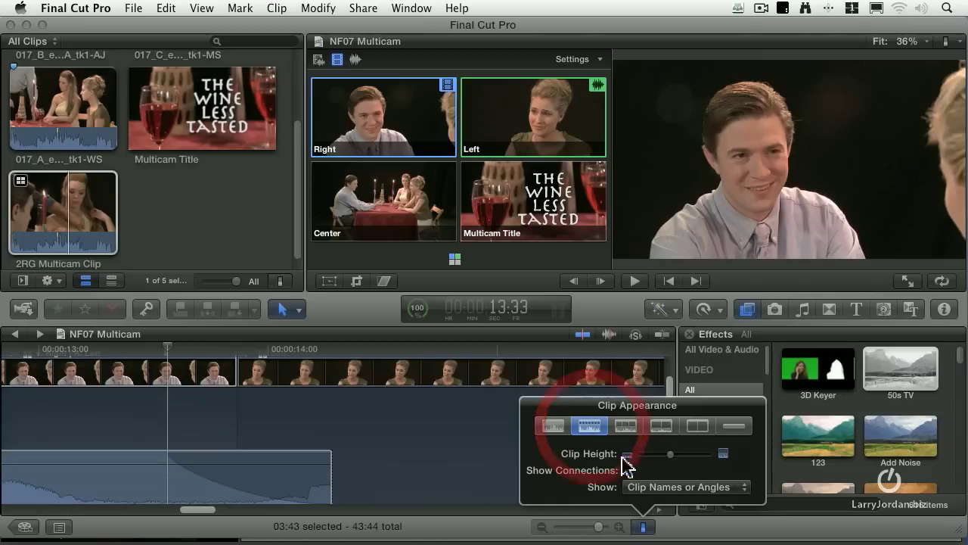
pyautogui.click(642, 526)
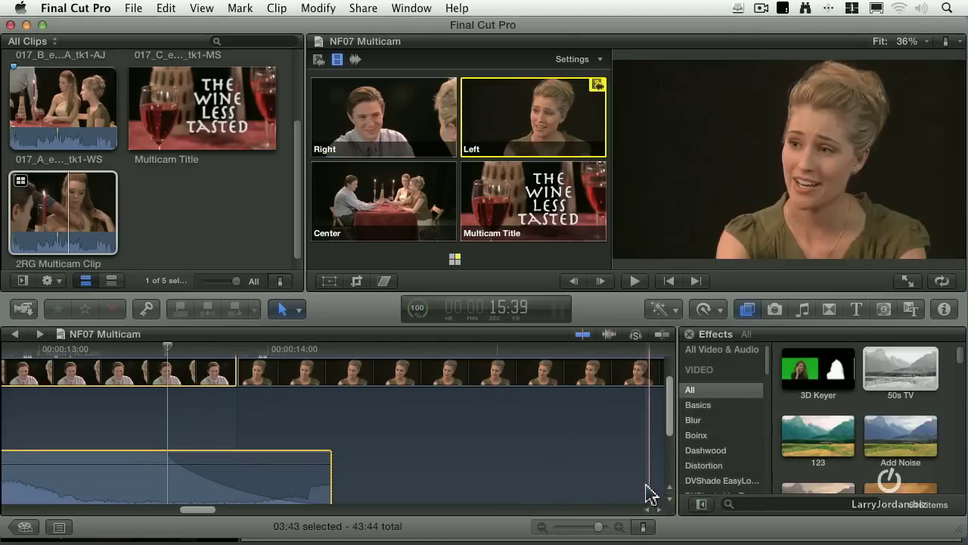
pyautogui.moveTo(671, 414); pyautogui.dragTo(665, 446)
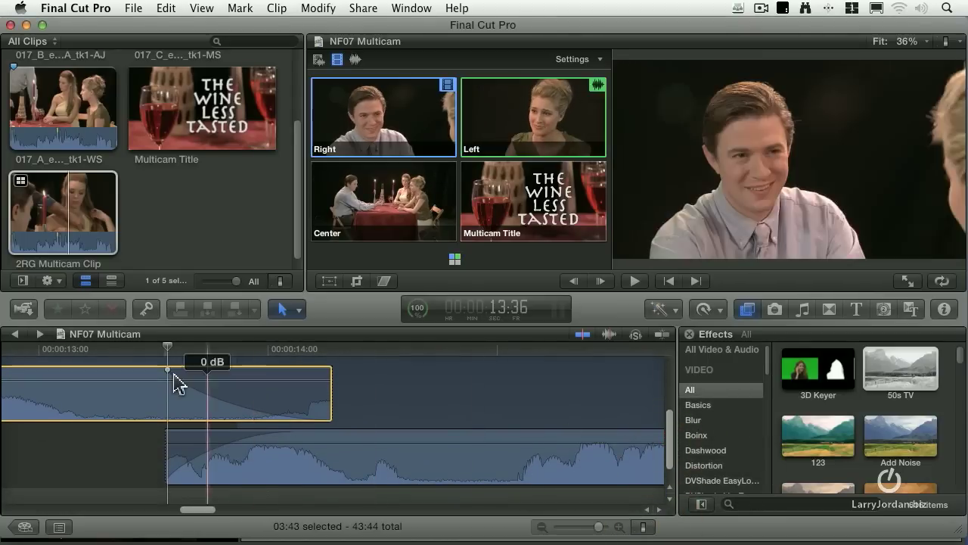
# Trim the upper clip's end with an S-curve fade-out, and trim the lower clip's start with a shorter fade-in.
pyautogui.moveTo(169, 367)
pyautogui.mouseDown()
pyautogui.moveTo(232, 372)
pyautogui.moveTo(173, 375)
pyautogui.mouseUp()
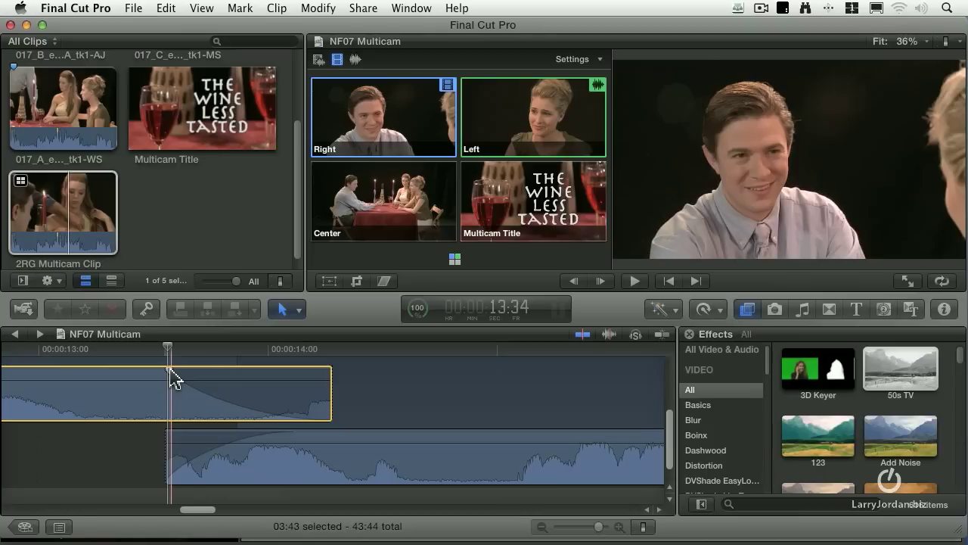
pyautogui.moveTo(329, 397)
pyautogui.mouseDown()
pyautogui.moveTo(147, 400)
pyautogui.moveTo(335, 398)
pyautogui.moveTo(325, 399)
pyautogui.mouseUp()
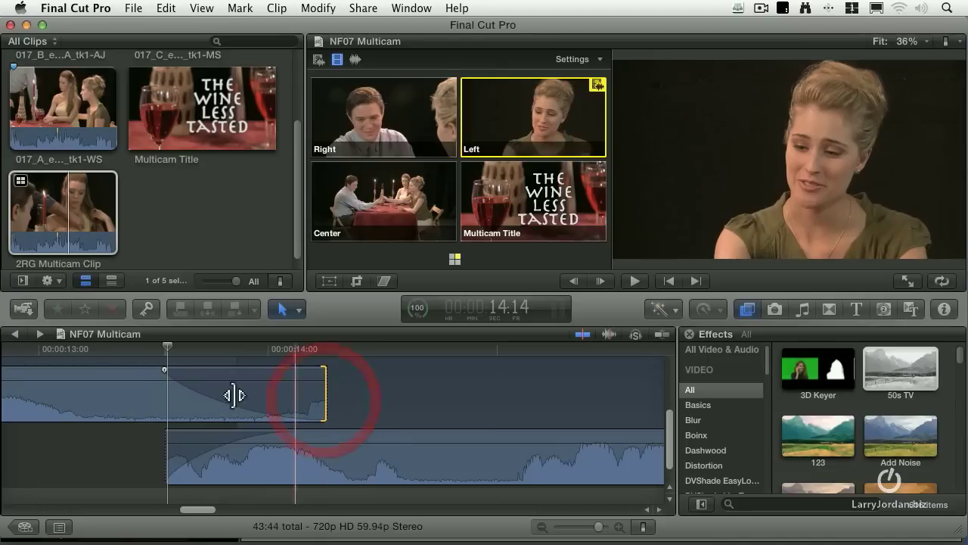
pyautogui.moveTo(162, 369); pyautogui.dragTo(198, 370)
pyautogui.rightClick(198, 370)
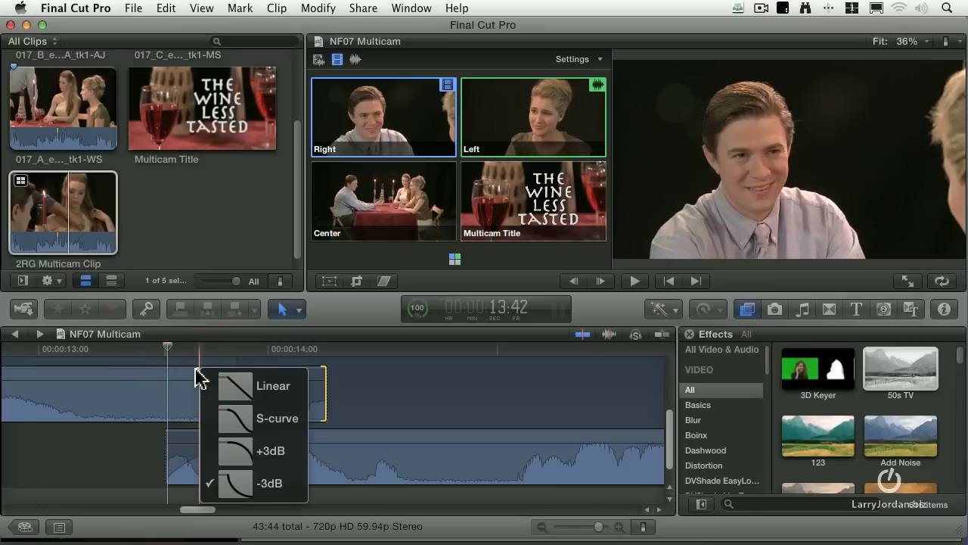
pyautogui.click(243, 433)
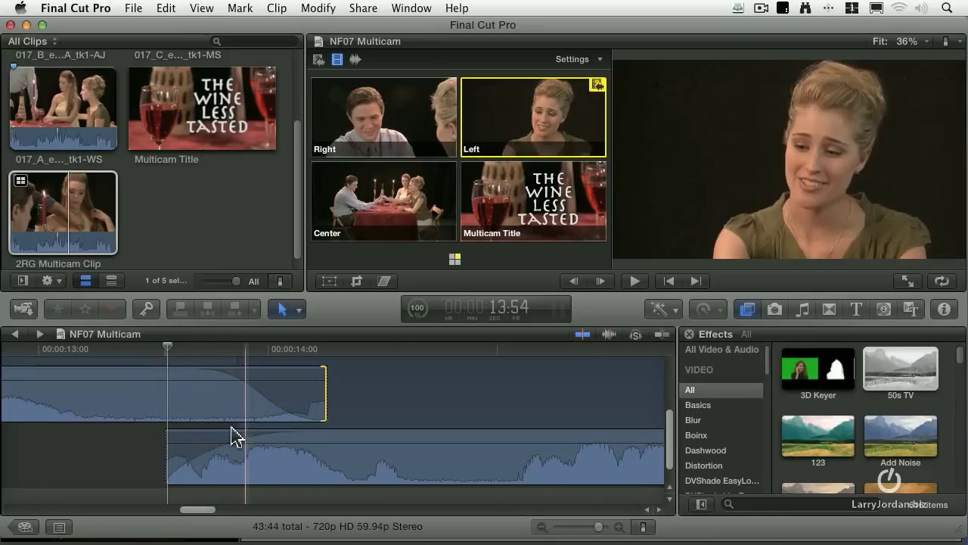
pyautogui.moveTo(168, 447); pyautogui.dragTo(199, 448)
pyautogui.moveTo(320, 432); pyautogui.dragTo(291, 434)
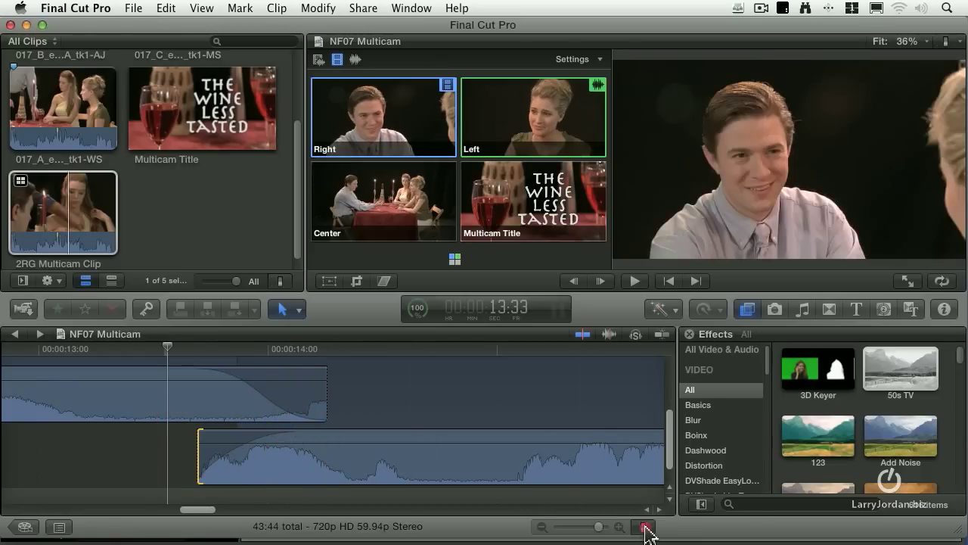
# Shrink the timeline clips to minimum height in Clip Appearance.
pyautogui.click(642, 526)
pyautogui.moveTo(672, 453); pyautogui.dragTo(620, 459)
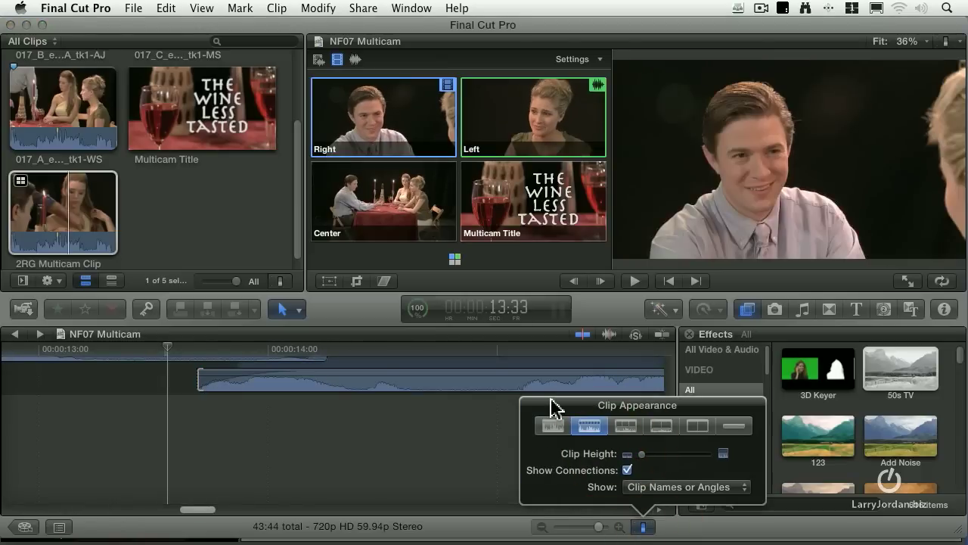
pyautogui.click(643, 527)
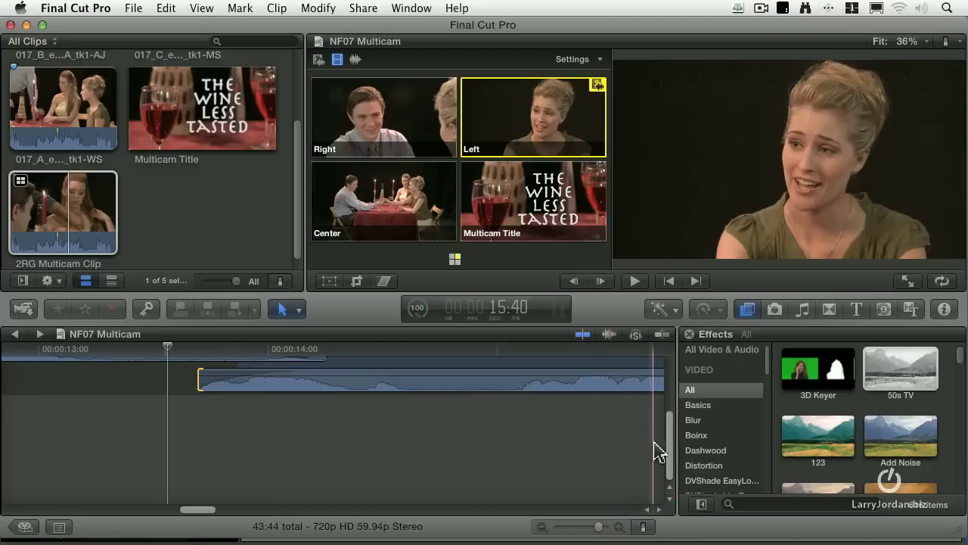
# Select the multicam clips and collapse their audio back into the video.
pyautogui.moveTo(665, 459); pyautogui.dragTo(666, 389)
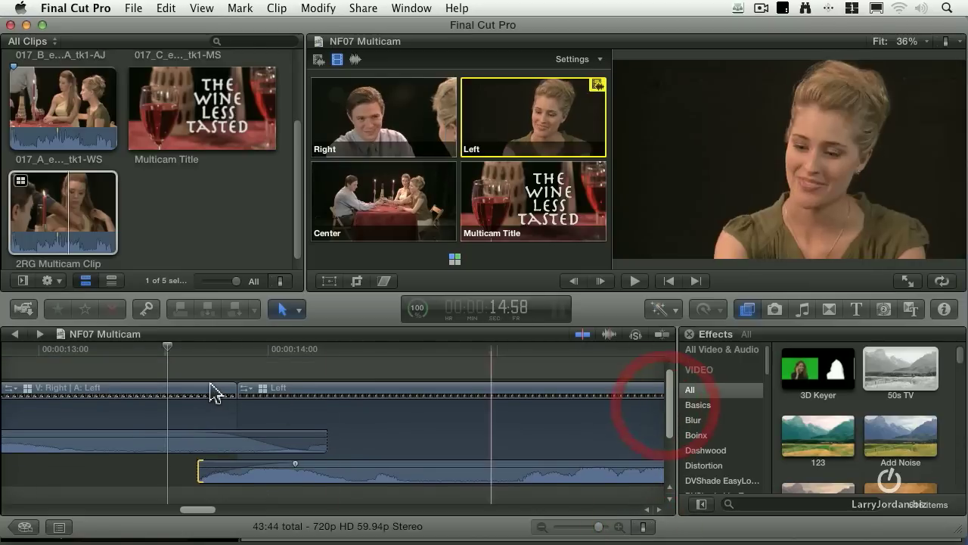
pyautogui.moveTo(206, 361); pyautogui.dragTo(258, 390)
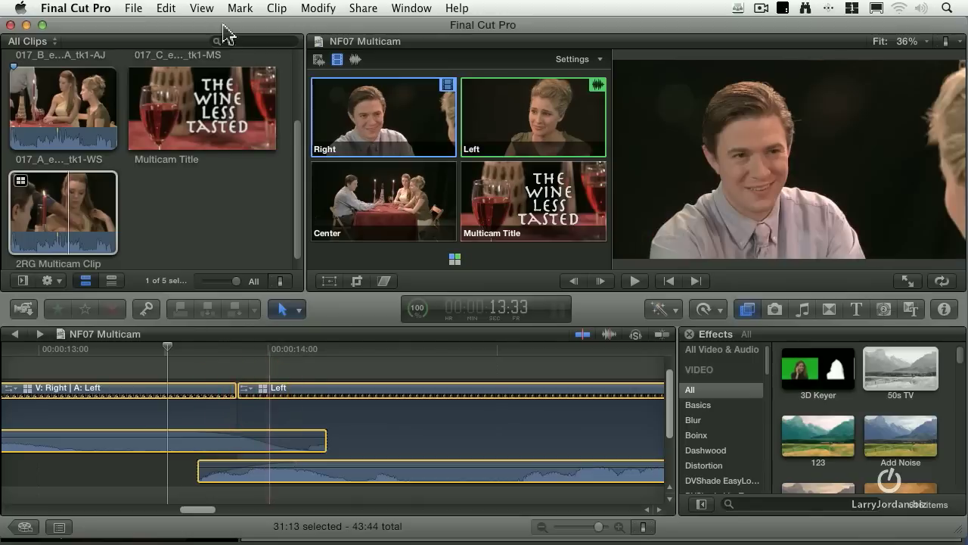
pyautogui.click(270, 8)
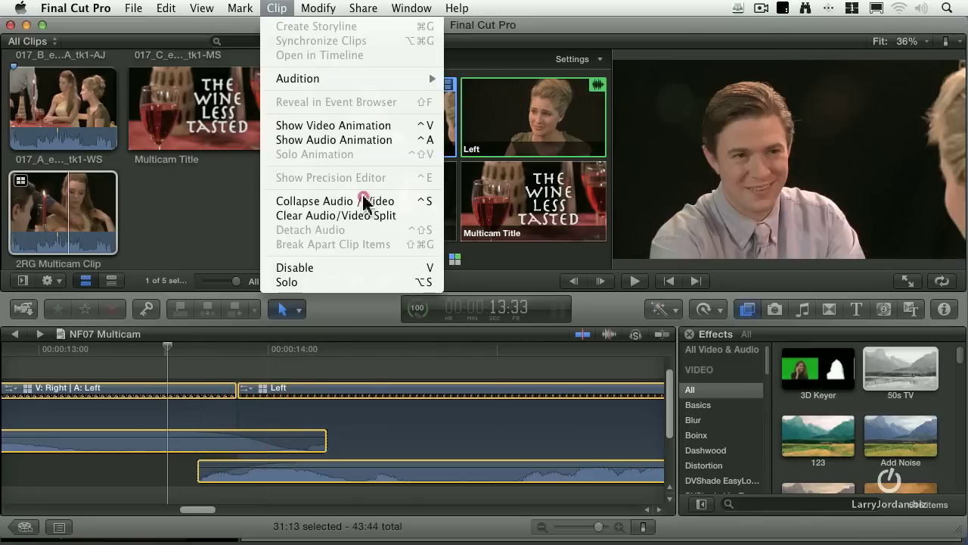
pyautogui.click(419, 203)
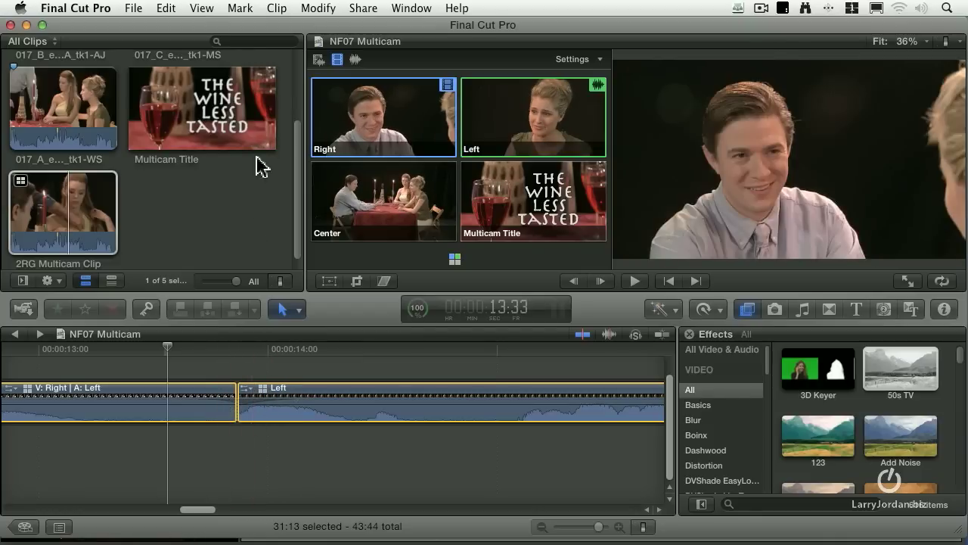
# Expand the multicam clips' audio into separate lanes again and deselect them.
pyautogui.click(269, 9)
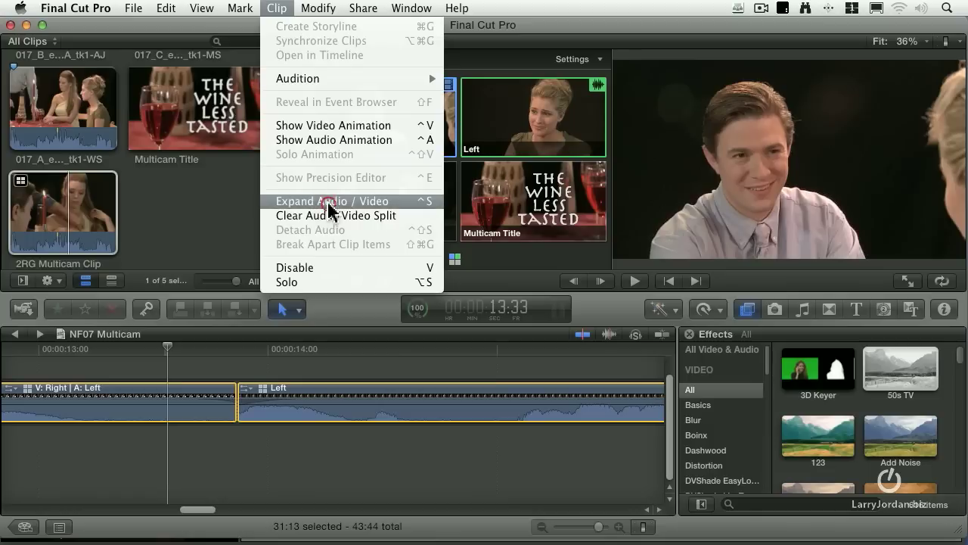
pyautogui.click(295, 201)
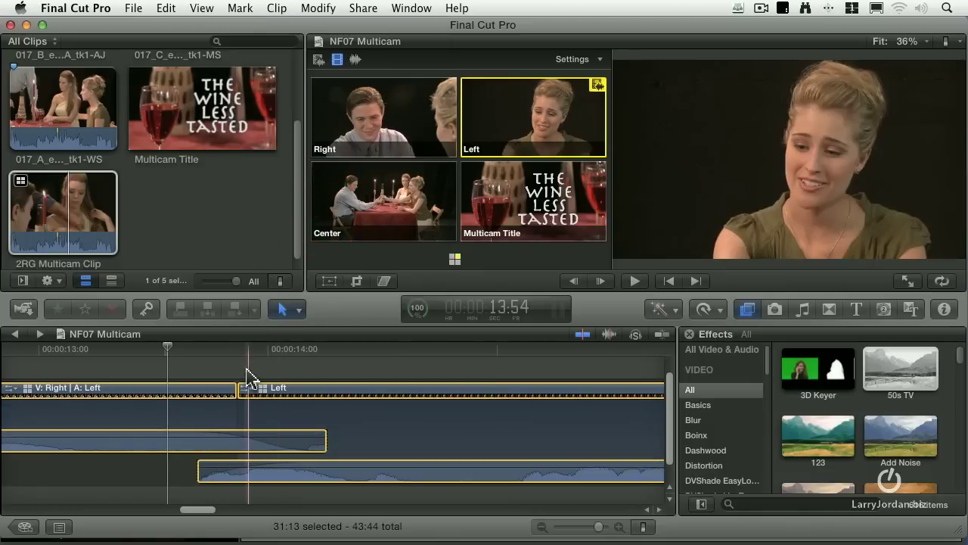
pyautogui.click(249, 374)
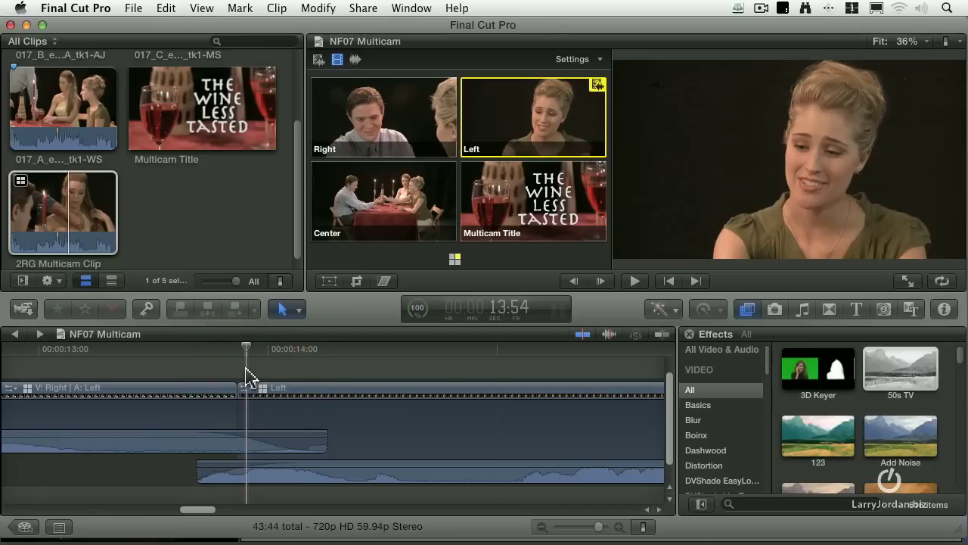